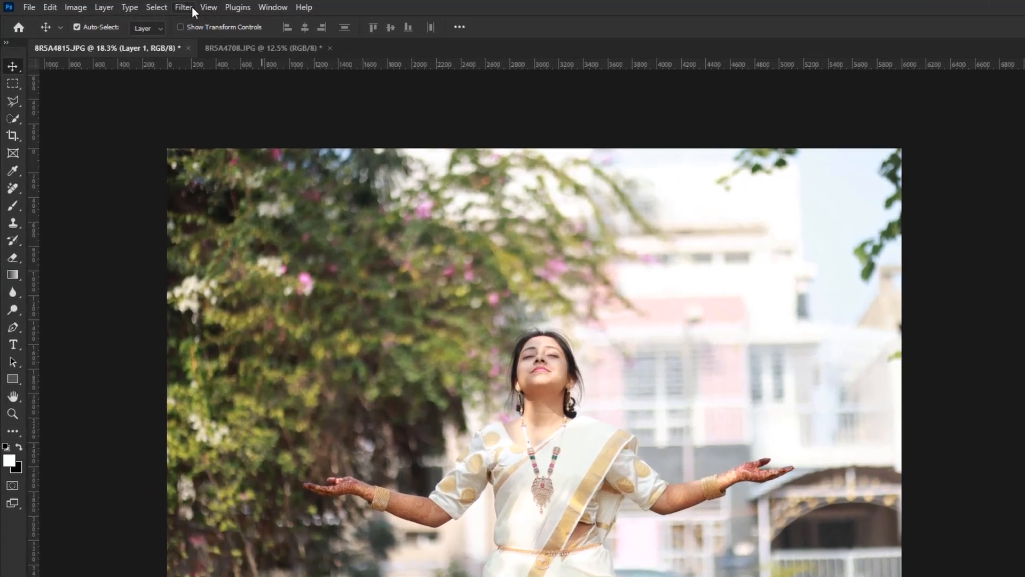
Open the photo layer in Camera Raw Filter and load the PG BONG WED 05 settings file from the 05 Julekha di folder.
left_click(146, 6)
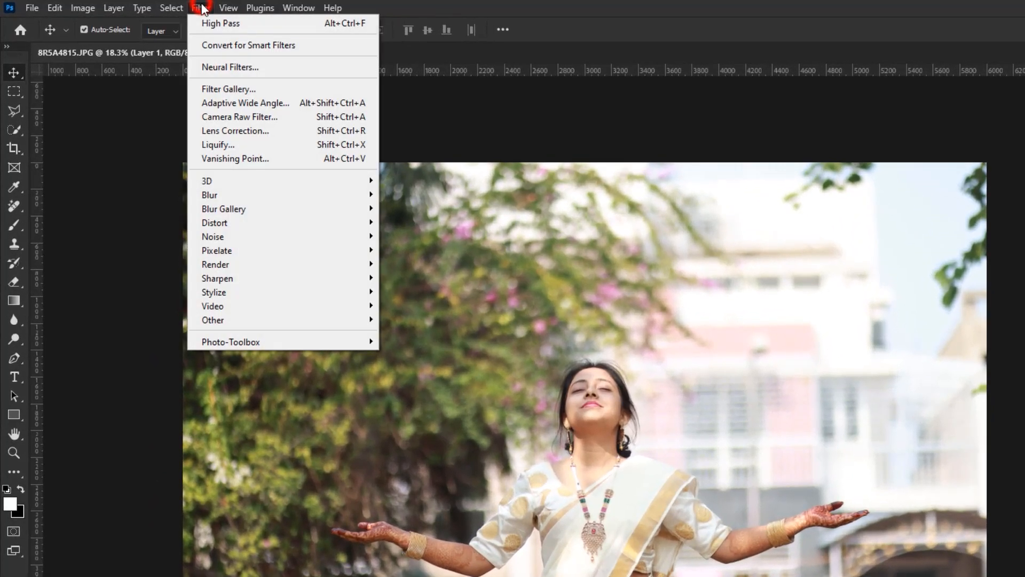
left_click(241, 118)
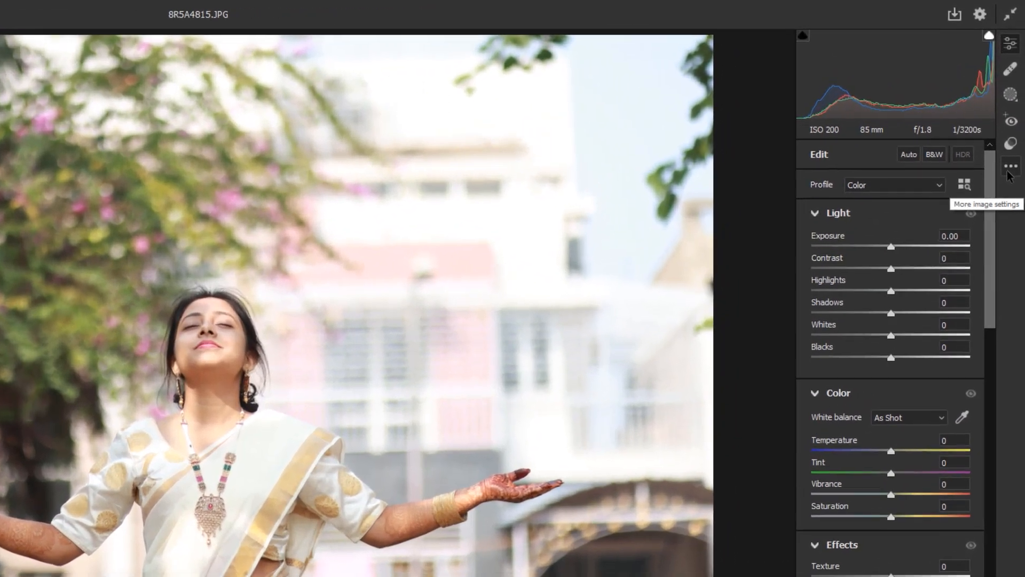
left_click(1015, 120)
left_click(864, 339)
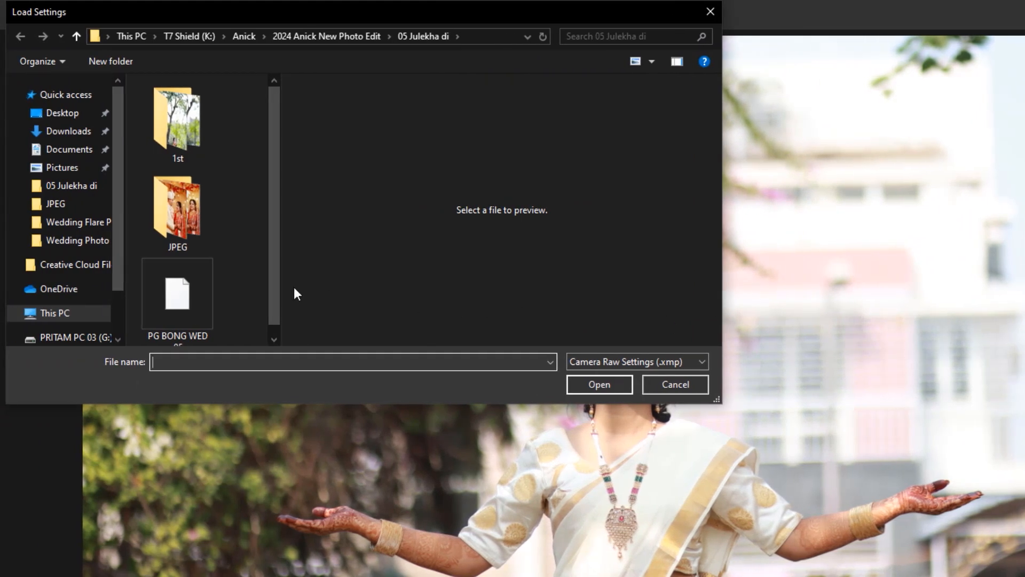
scroll(184, 284, "down", 1)
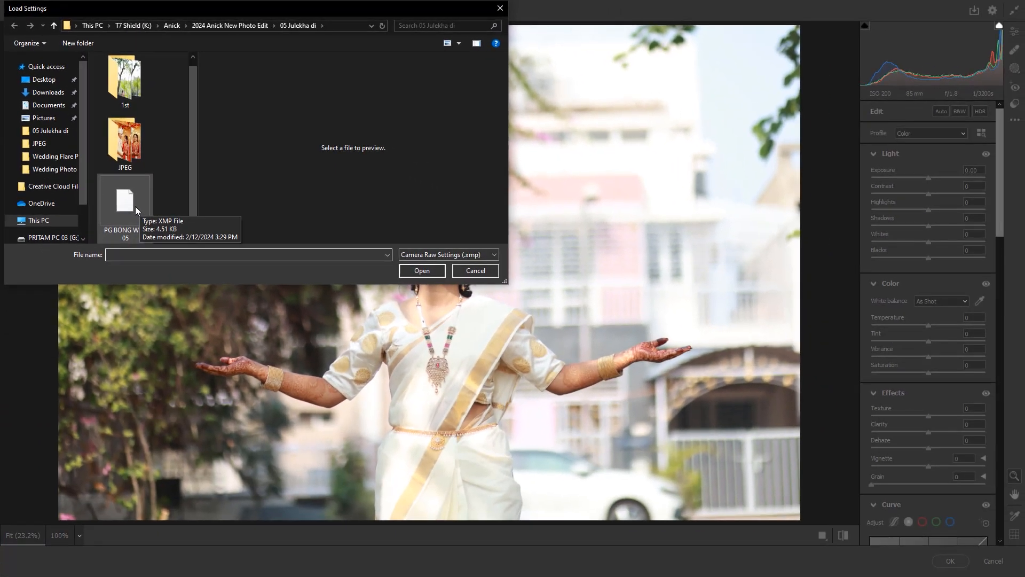
double_click(125, 202)
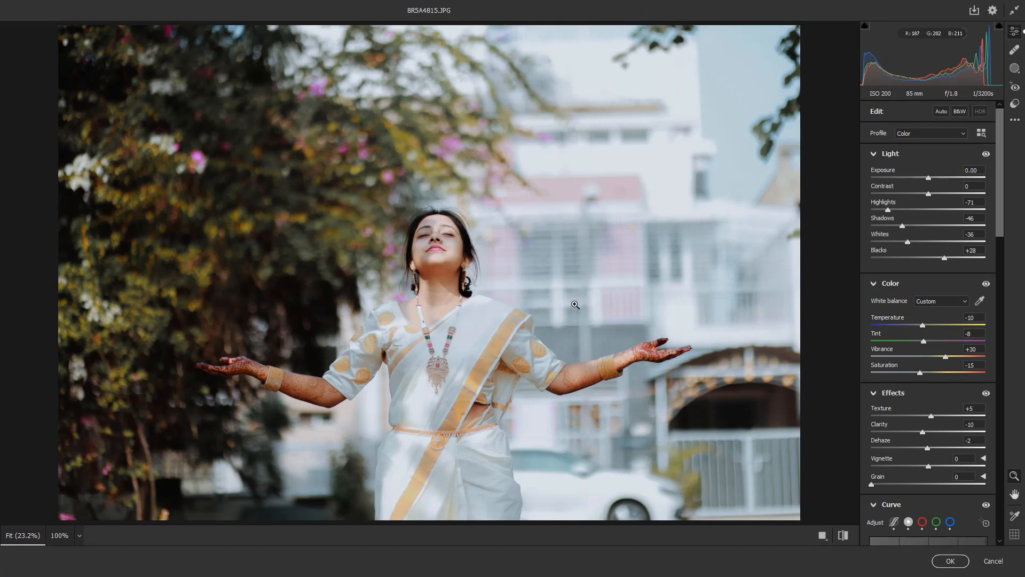
Examine the loaded settings from Light, Color and Effects through Curve, Color Mixer and Detail down to Calibration.
left_click_drag(575, 304, 535, 274)
scroll(487, 250, "up", 1)
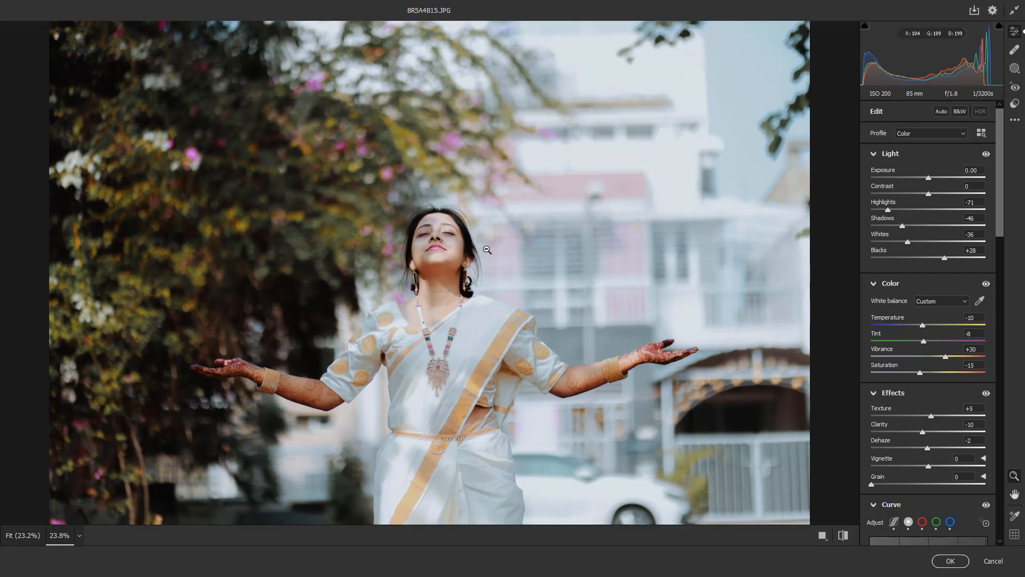
scroll(487, 250, "down", 2)
left_click(873, 155)
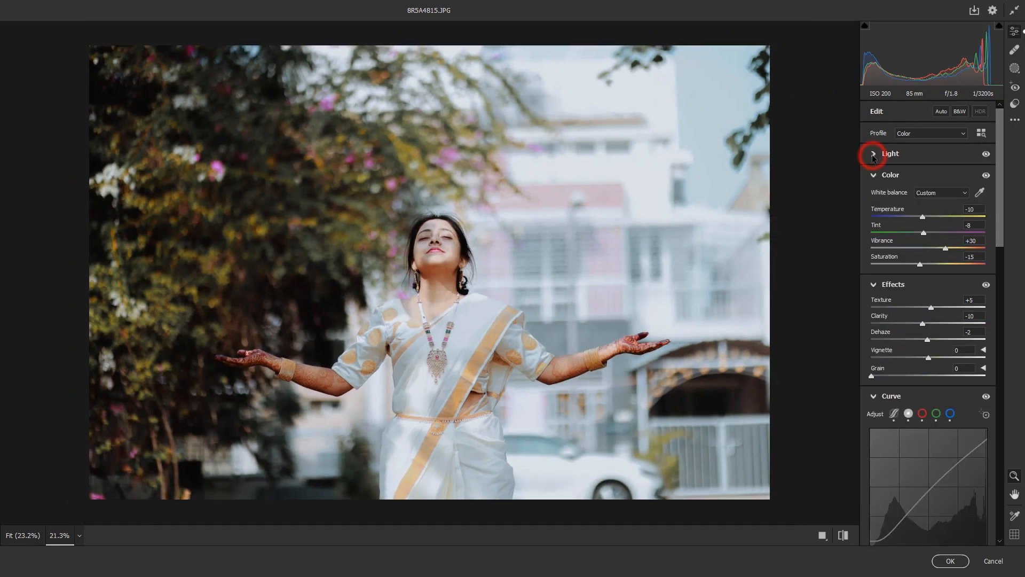
left_click(874, 156)
left_click(874, 285)
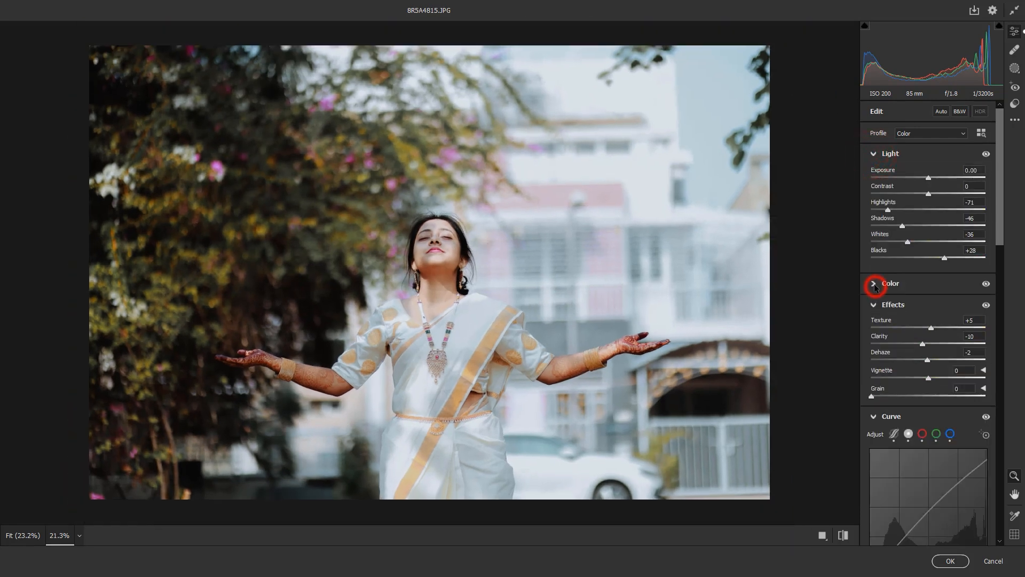
left_click(874, 285)
scroll(889, 302, "down", 5)
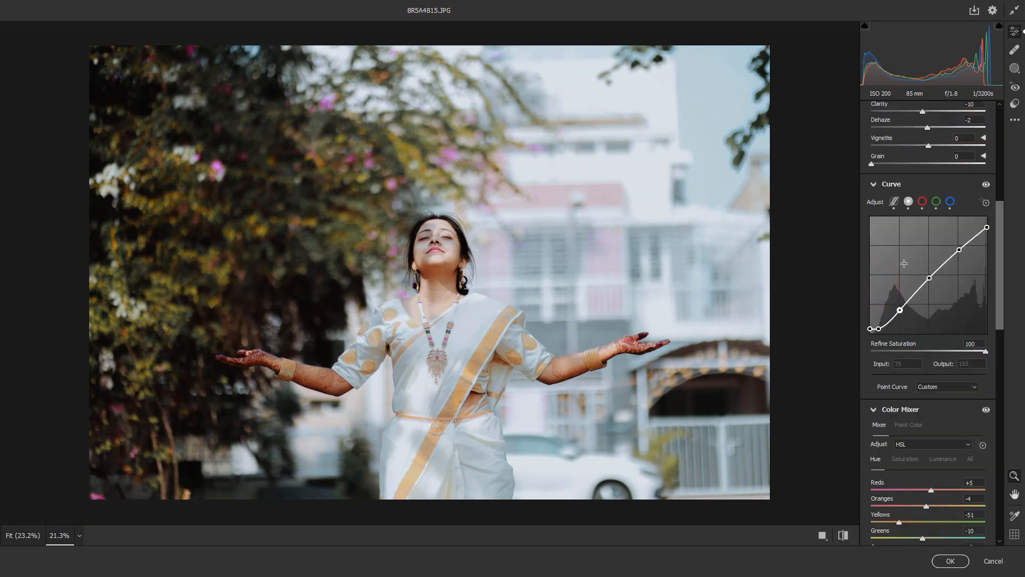
scroll(908, 294, "down", 6)
scroll(915, 291, "down", 5)
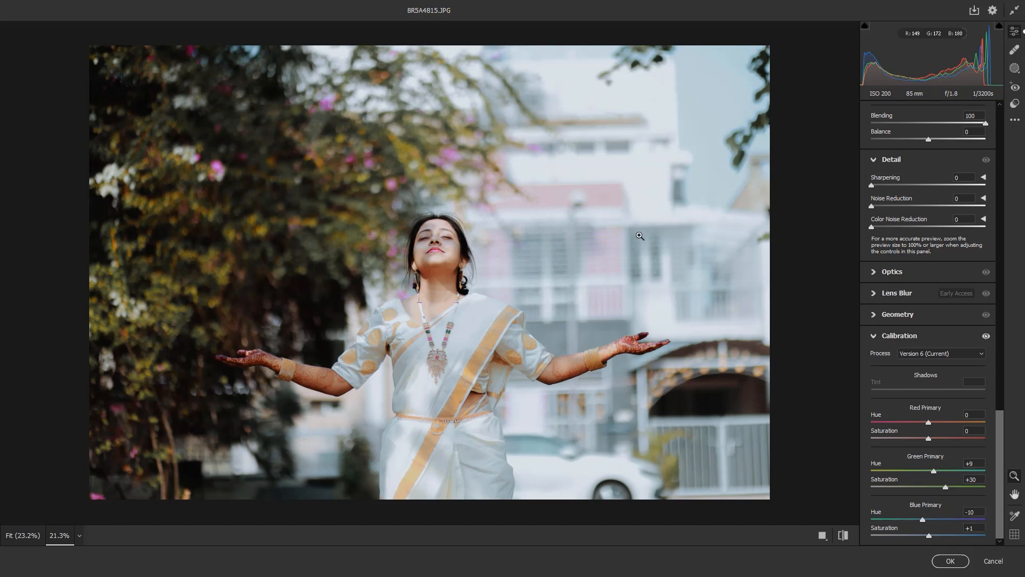
left_click(875, 336)
left_click(876, 534)
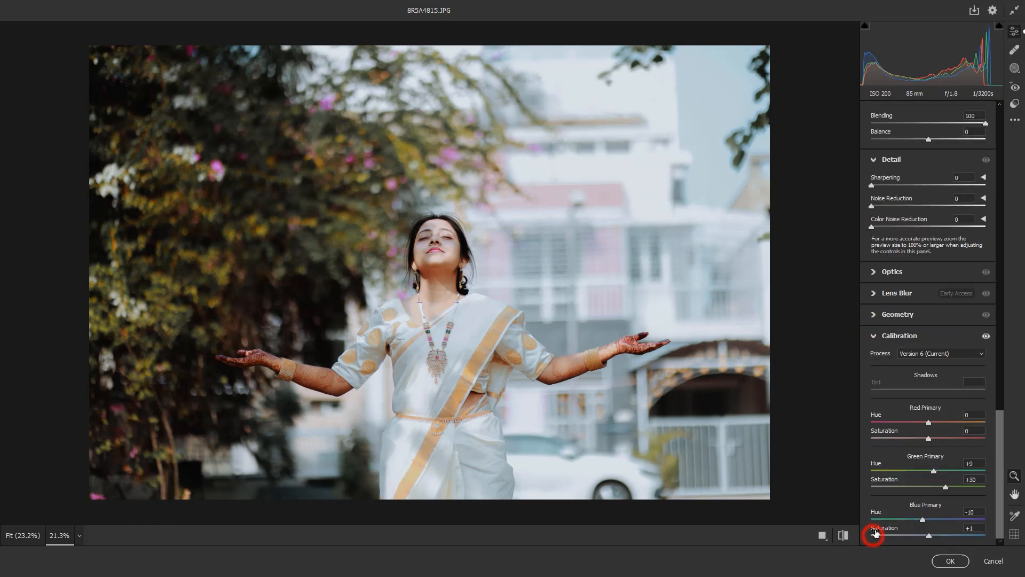
left_click(874, 337)
left_click(874, 536)
Lower the Blue Primary hue in Calibration moderately to shift the photo's colors.
mouse_move(923, 520)
left_mouse_down()
mouse_move(882, 524)
mouse_move(990, 516)
mouse_move(916, 519)
left_mouse_up()
left_click_drag(928, 520, 901, 518)
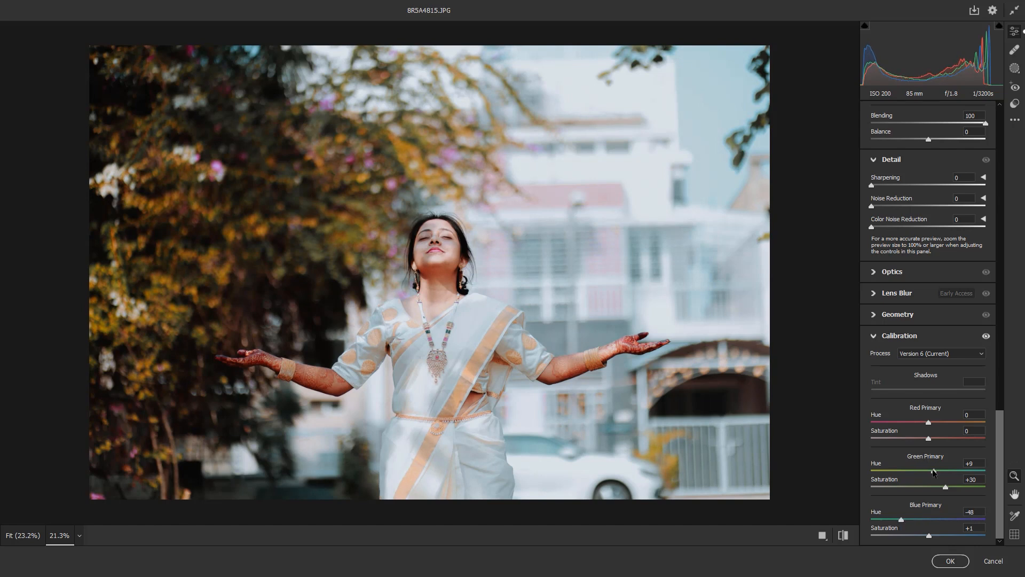
mouse_move(933, 471)
left_mouse_down()
mouse_move(958, 470)
mouse_move(933, 464)
left_mouse_up()
left_click_drag(902, 520, 917, 520)
Adjust the hue of the Shadows wheel in Color Grading.
scroll(925, 387, "up", 5)
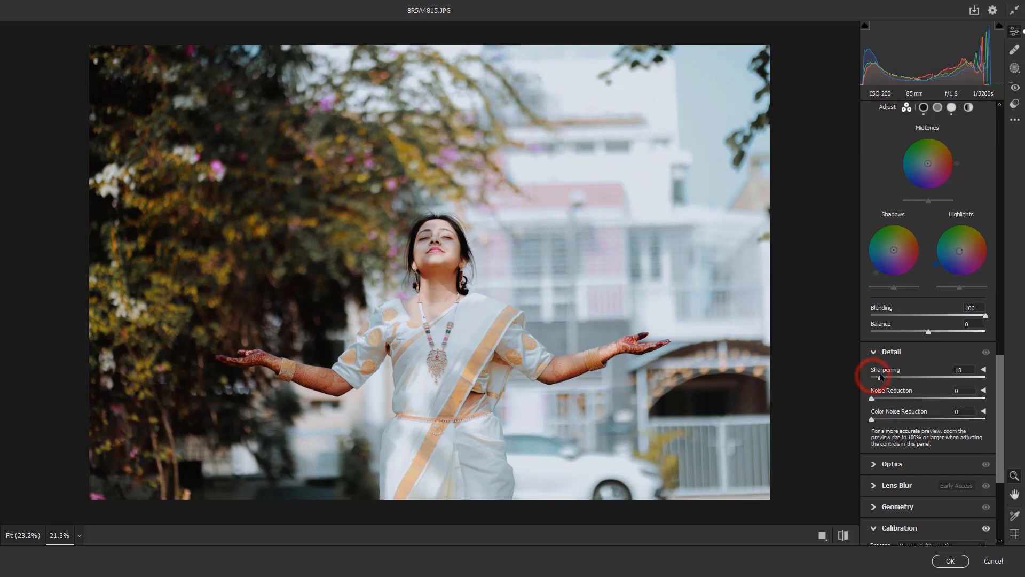
scroll(923, 340, "up", 3)
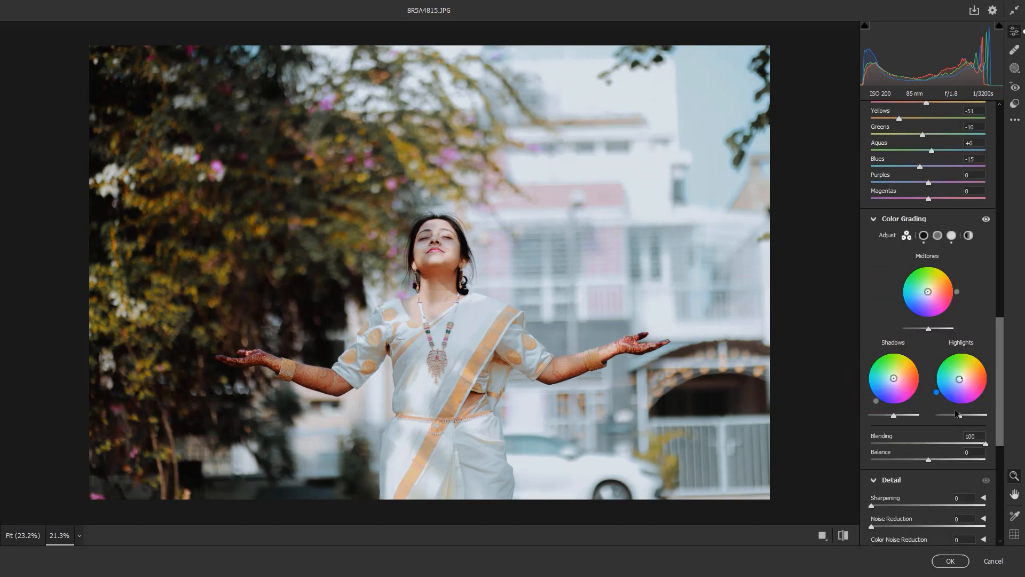
mouse_move(876, 400)
left_mouse_down()
mouse_move(869, 382)
mouse_move(906, 365)
mouse_move(877, 372)
mouse_move(868, 395)
left_mouse_up()
scroll(888, 343, "up", 10)
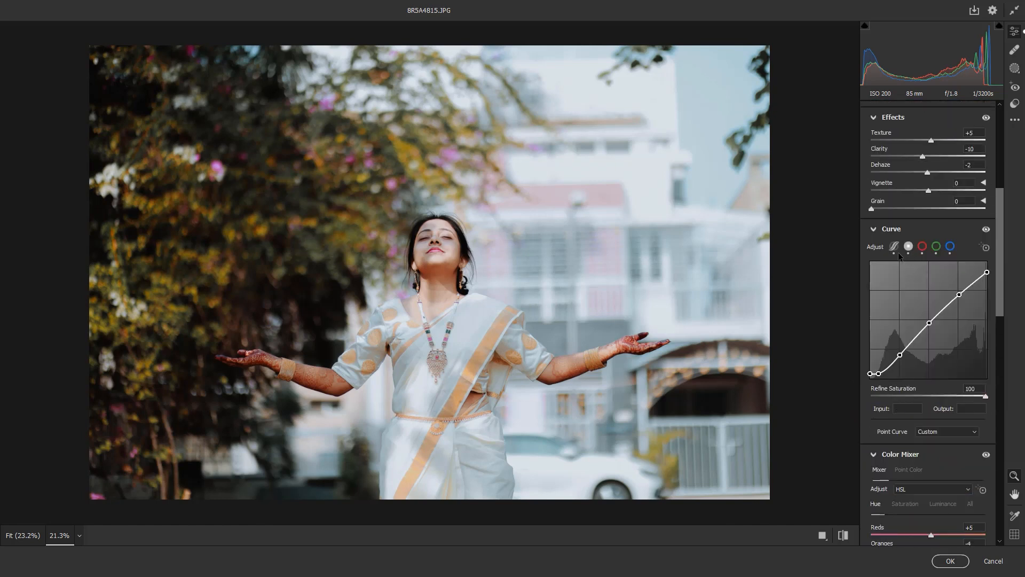
Switch the tone curve to the parametric curve and set its Lights to -15.
left_click(893, 246)
left_click_drag(923, 424, 919, 425)
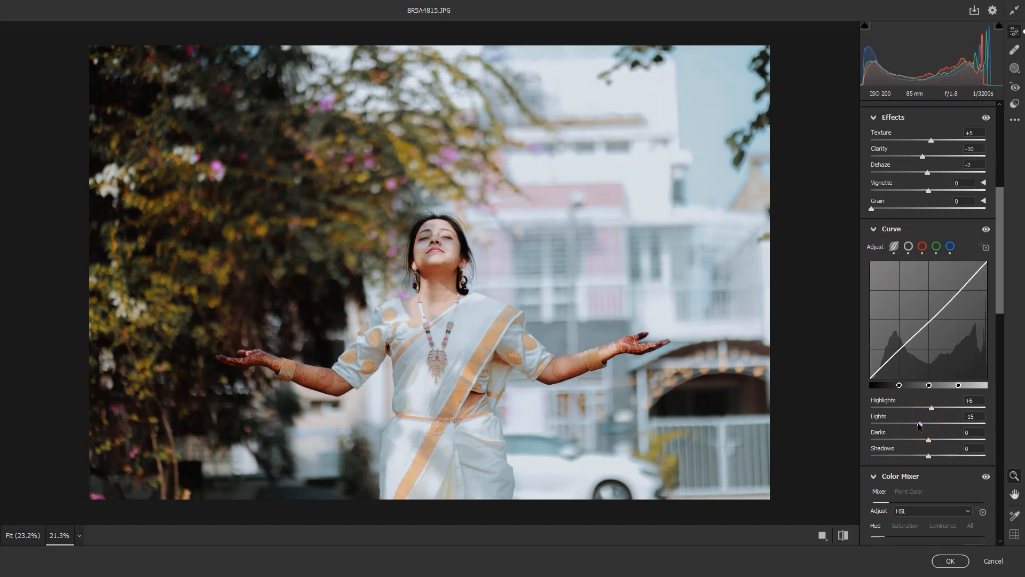
scroll(493, 285, "down", 2)
scroll(493, 285, "up", 2)
scroll(493, 284, "down", 1)
scroll(493, 285, "up", 1)
scroll(931, 321, "up", 5)
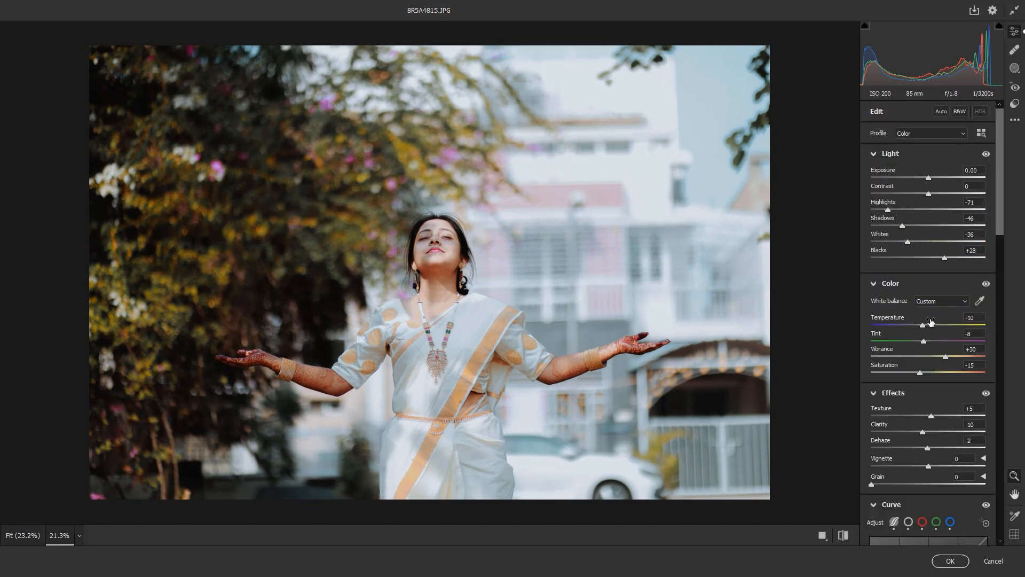
Compare the original photo with the graded version and apply the Camera Raw edits to the layer.
left_click(842, 535)
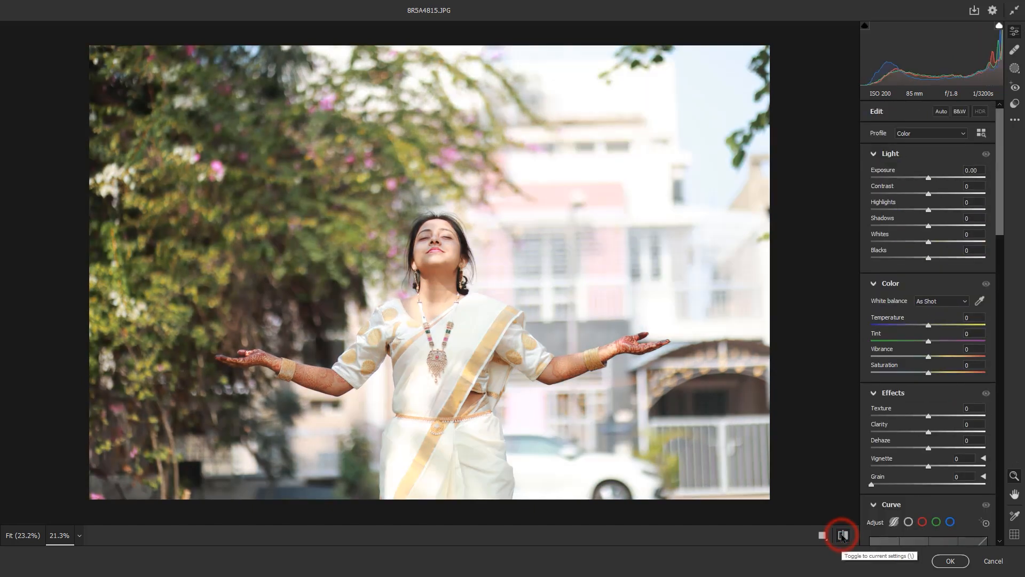
left_click(842, 535)
left_click(842, 535)
left_click(842, 535)
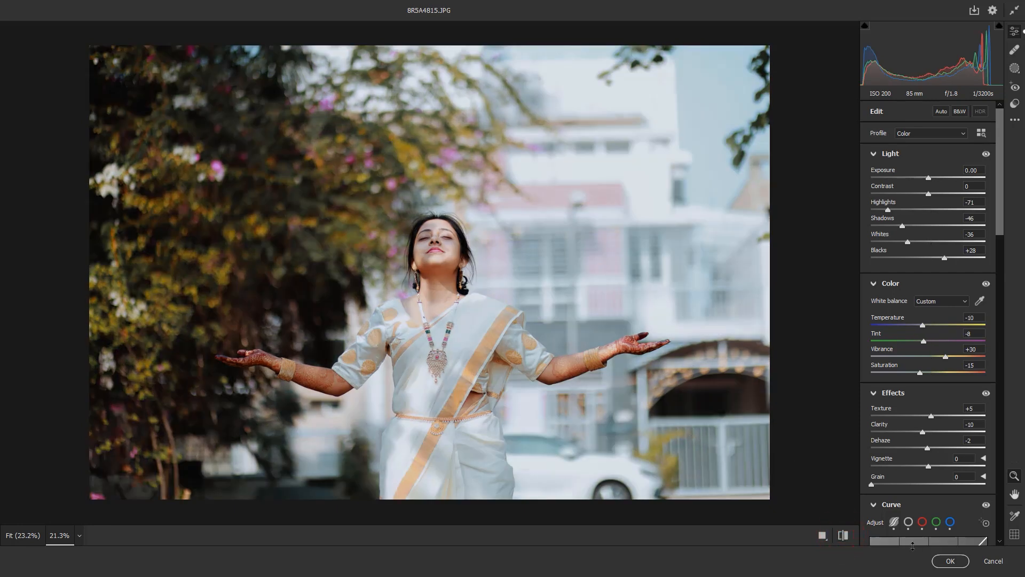
left_click(949, 560)
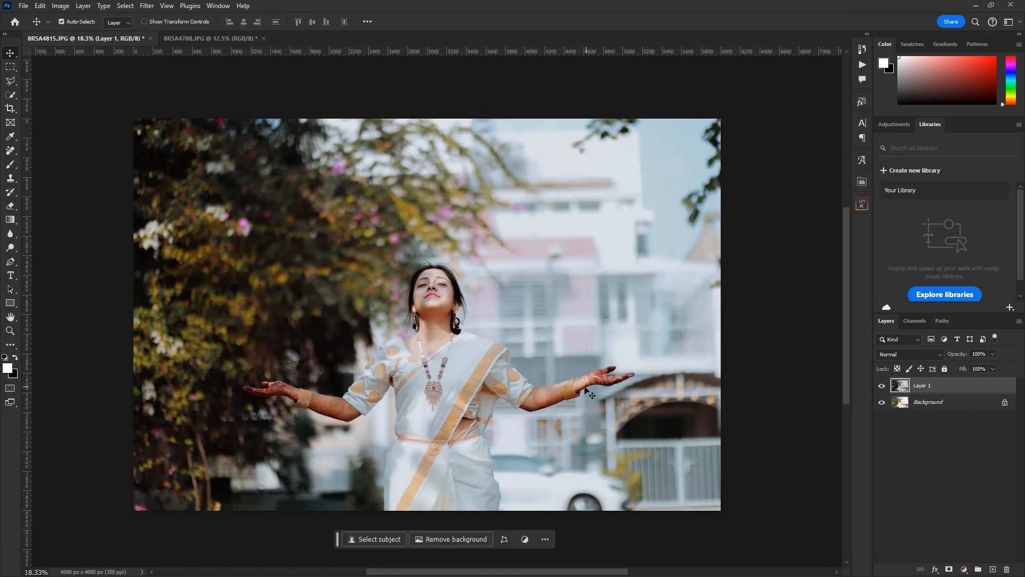
Inspect the woman's face up close and compare the graded Layer 1 with the original background photo.
scroll(431, 315, "up", 5)
scroll(458, 237, "down", 3)
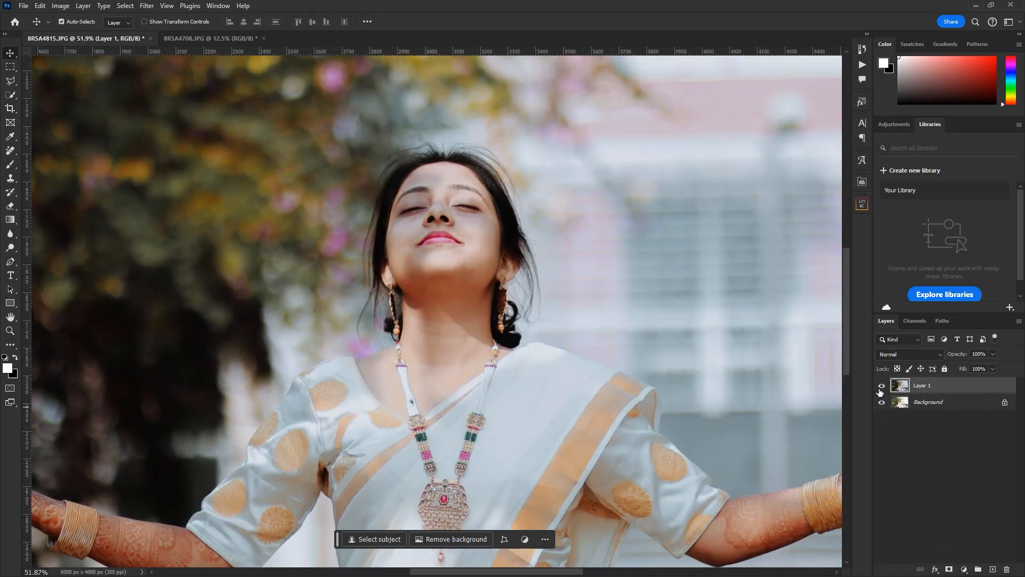
left_click(882, 386)
left_click(882, 386)
scroll(476, 334, "down", 3)
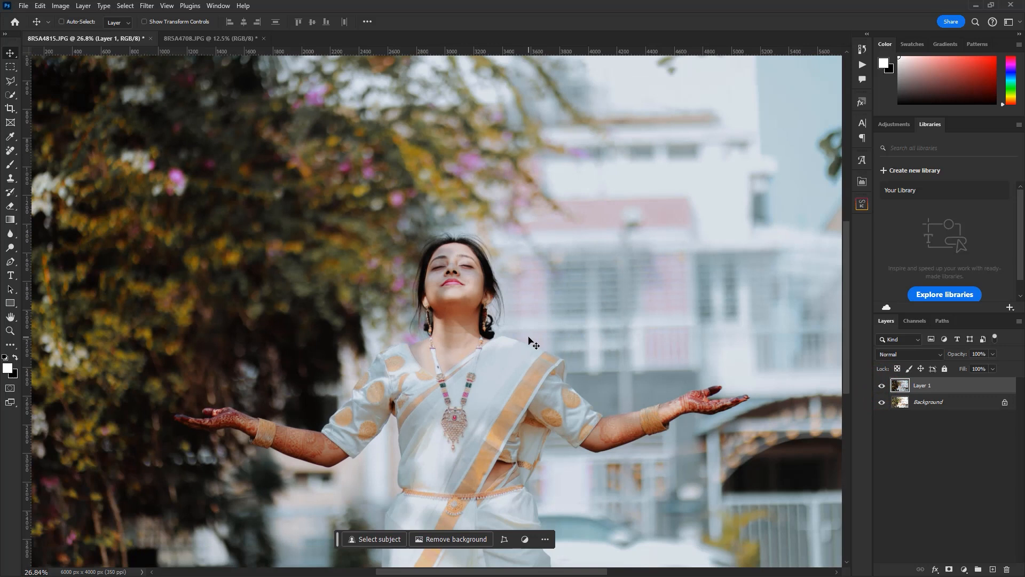
Duplicate Layer 1 and open the copy in the SkinFiner retouching plug-in, enlarged around the woman.
key("ctrl+j")
left_click(147, 5)
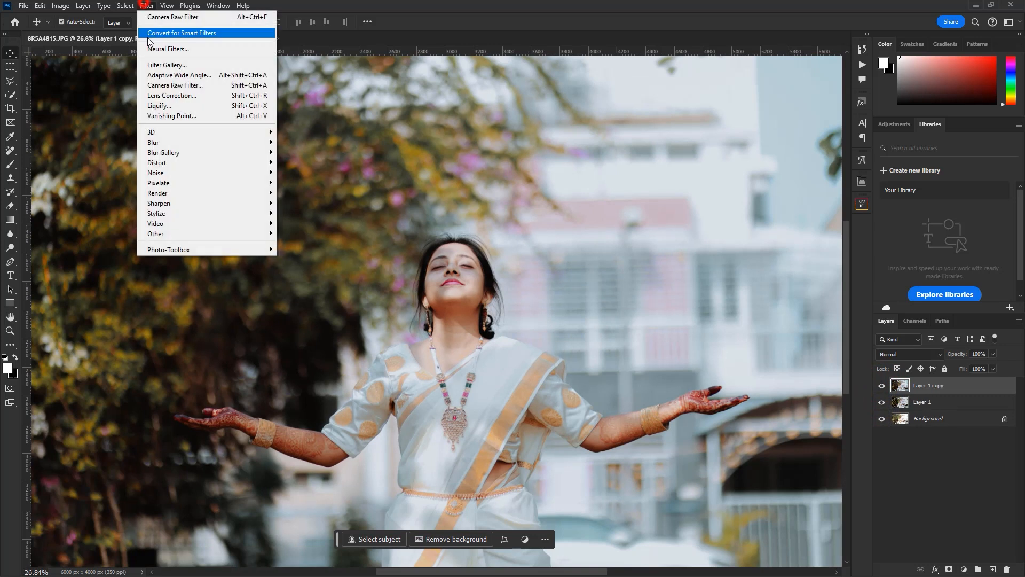
left_click(162, 249)
left_click(291, 256)
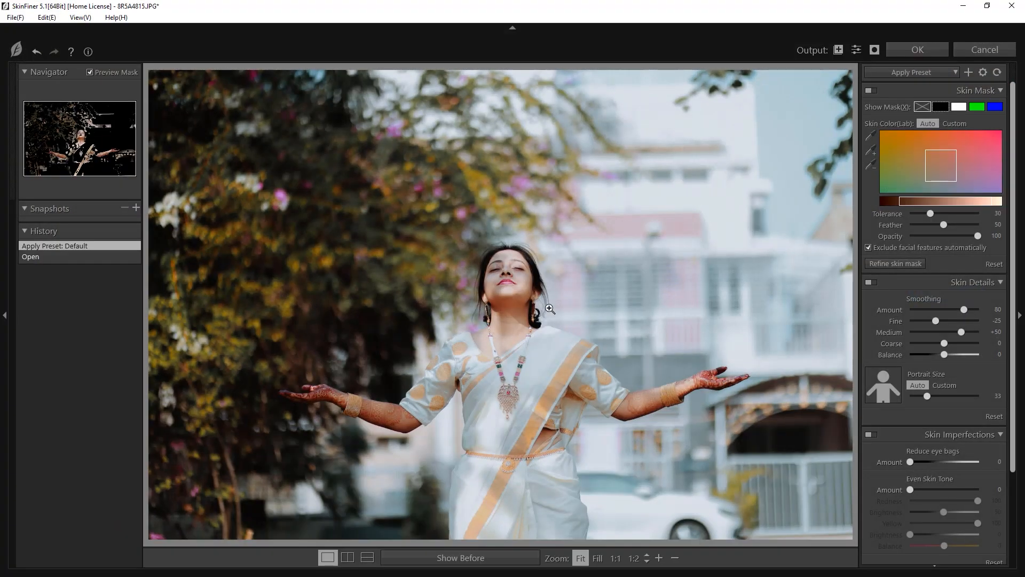
left_click(658, 557)
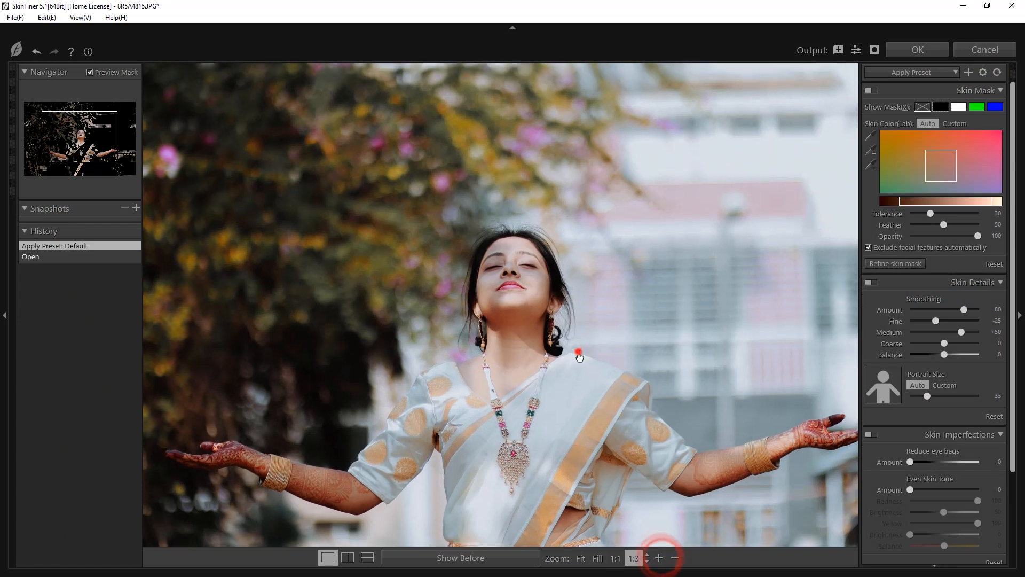
Set skin smoothing Fine to -34 and Amount to 61, compare with the original, and apply the retouch.
left_click_drag(936, 321, 932, 320)
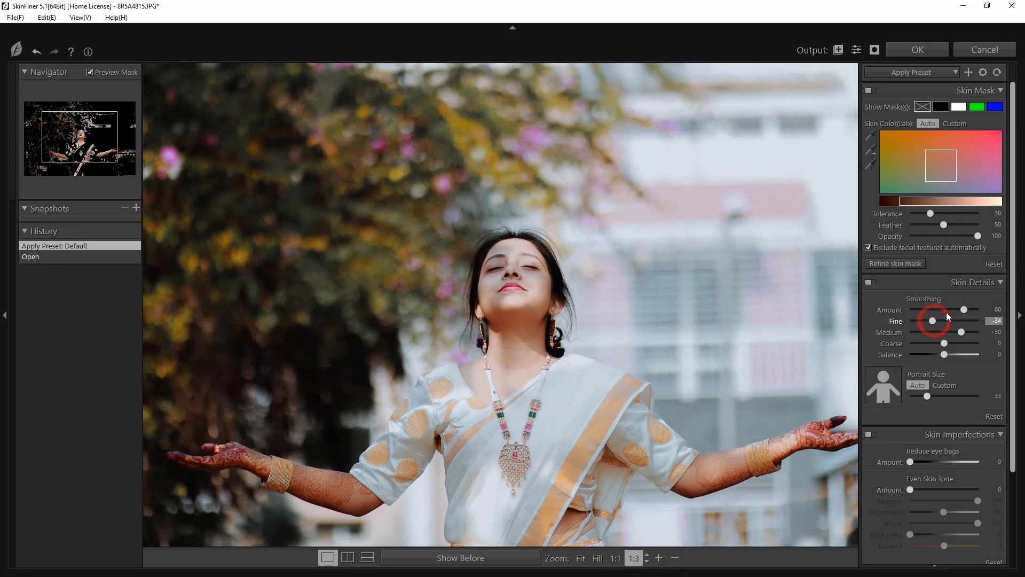
left_click(951, 310)
left_click(454, 558)
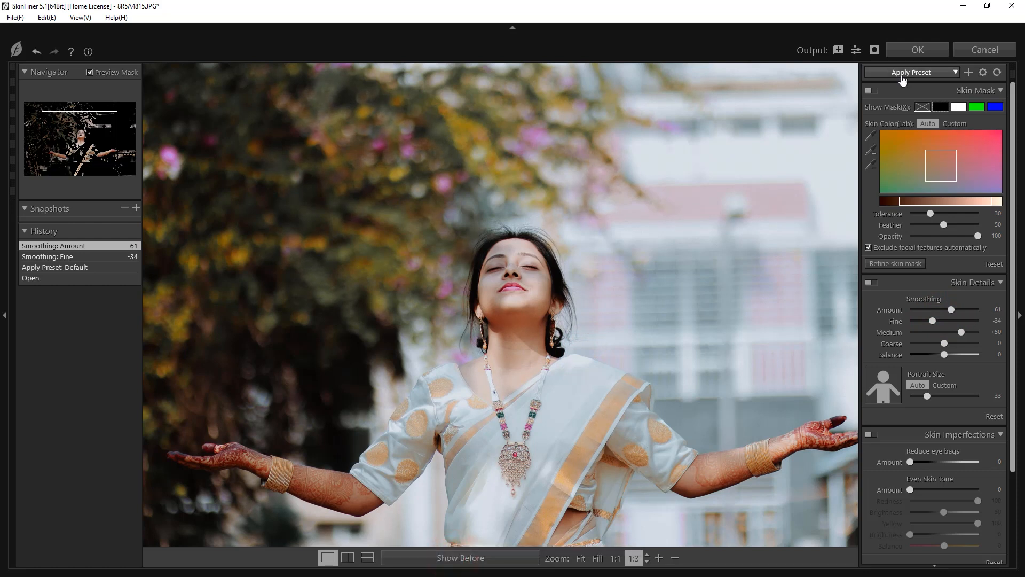
left_click(908, 48)
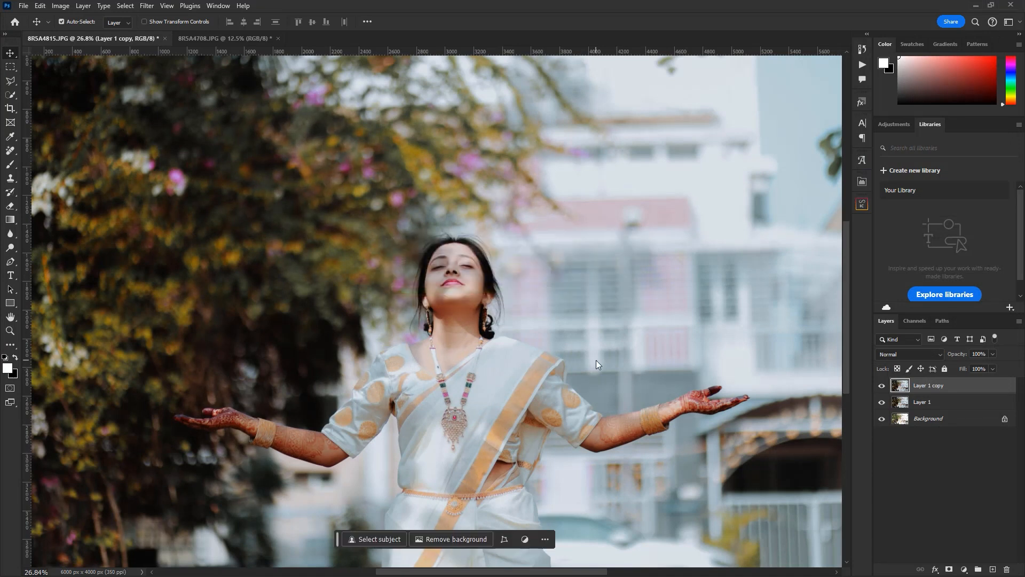
scroll(511, 335, "down", 3)
scroll(512, 335, "down", 1)
scroll(480, 266, "up", 2)
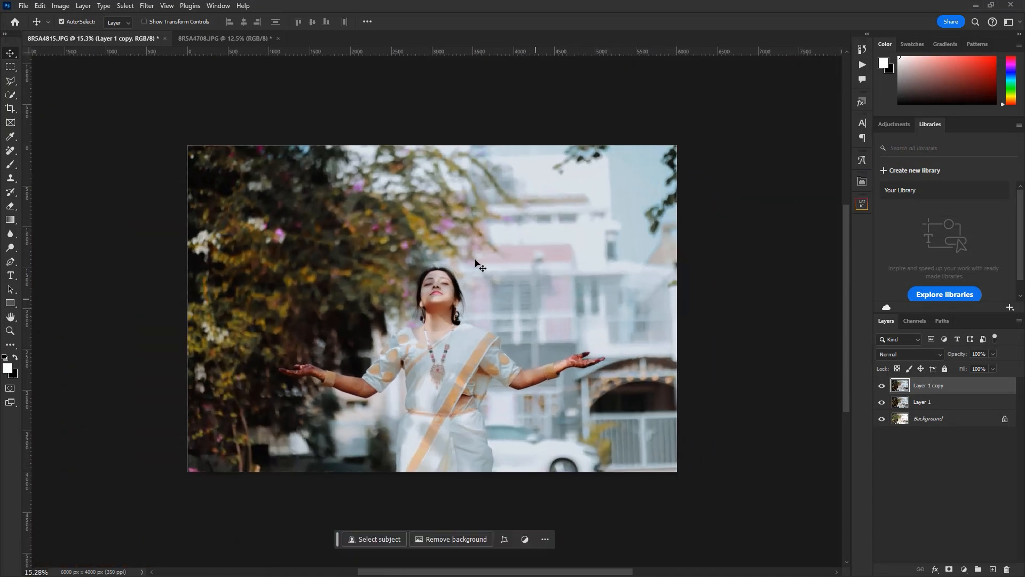
In 8R5A4708.JPG, duplicate the Background layer and apply the previous Camera Raw settings to the copy.
left_click(213, 38)
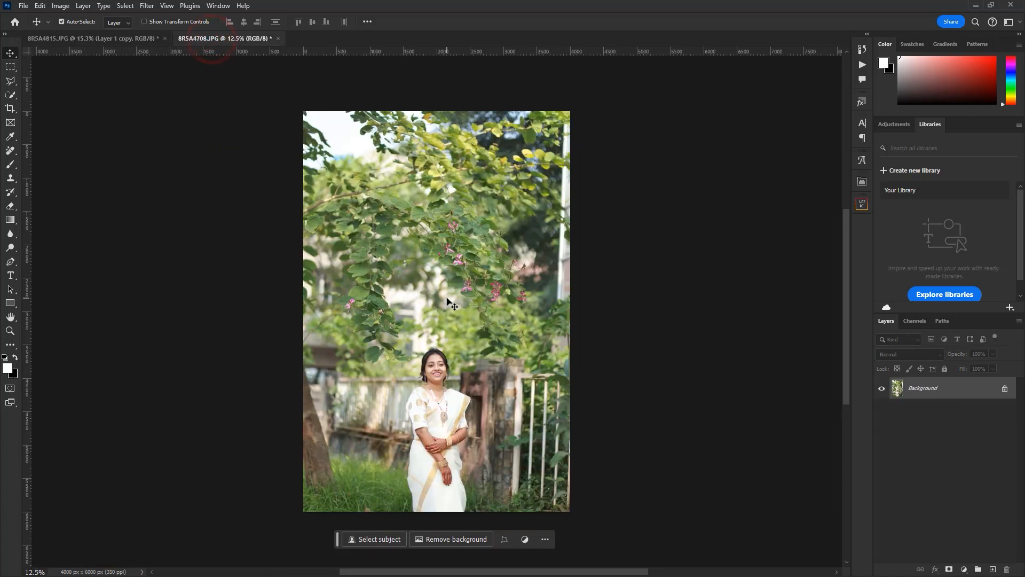
key("ctrl+j")
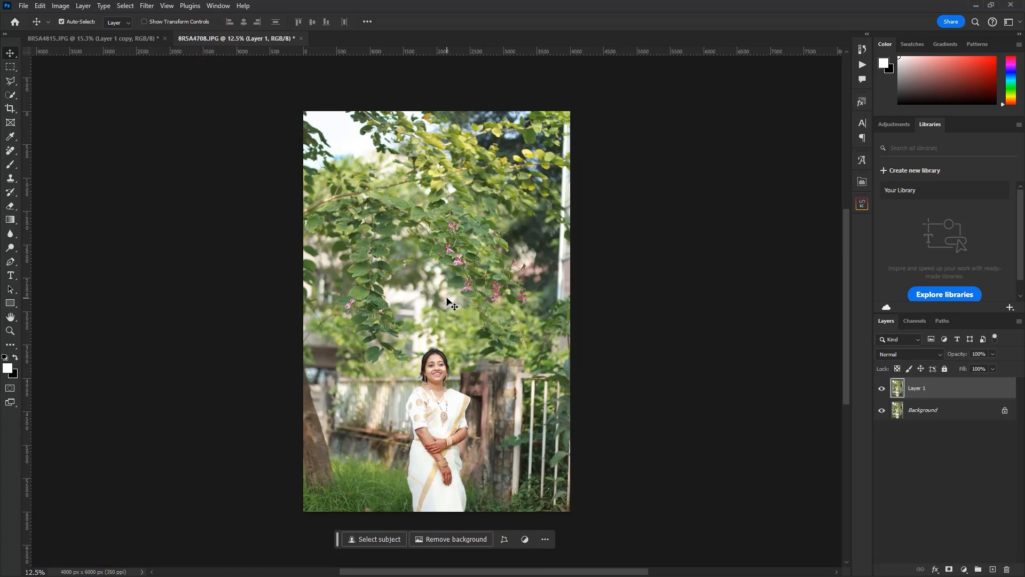
left_click(149, 6)
left_click(190, 88)
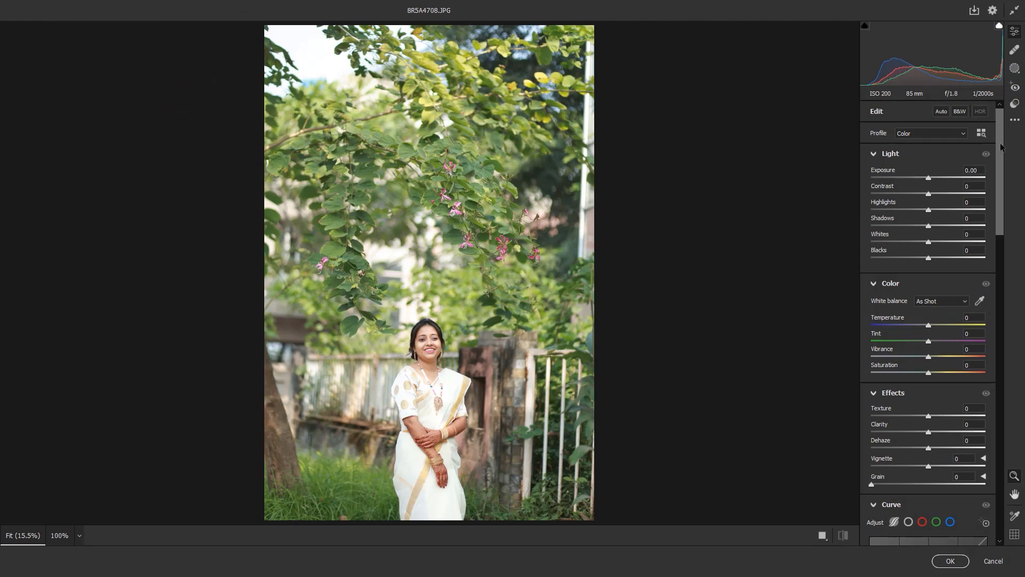
left_click(1015, 119)
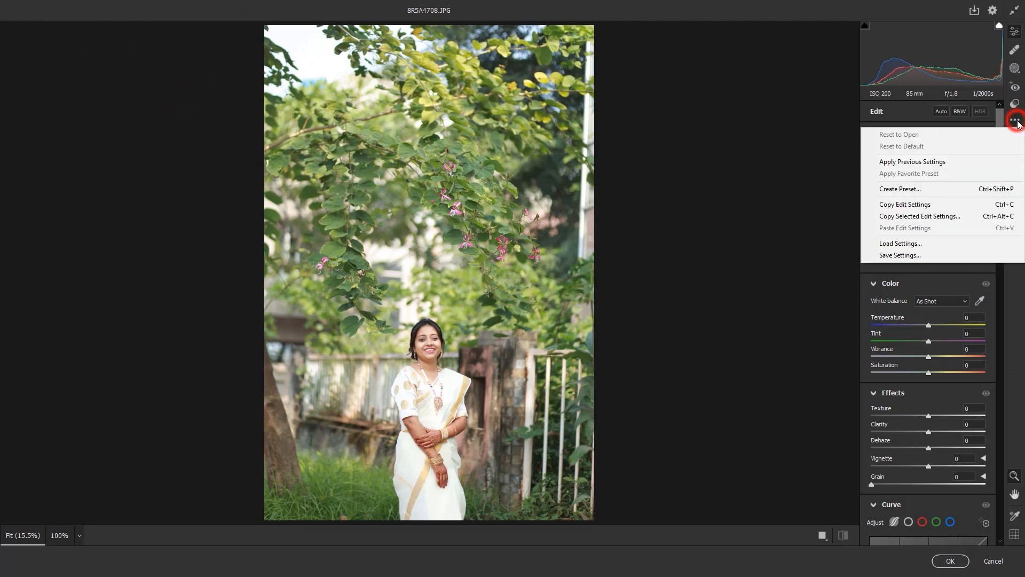
left_click(906, 162)
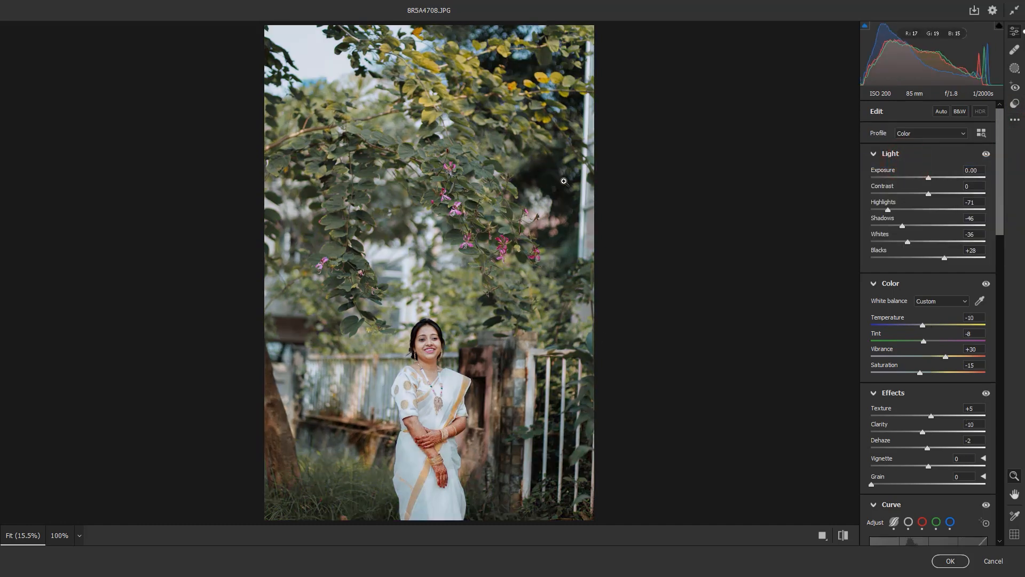
Mask the background behind the woman, then set the mask's Exposure to -0.70 and Whites to -19.
left_click(1015, 70)
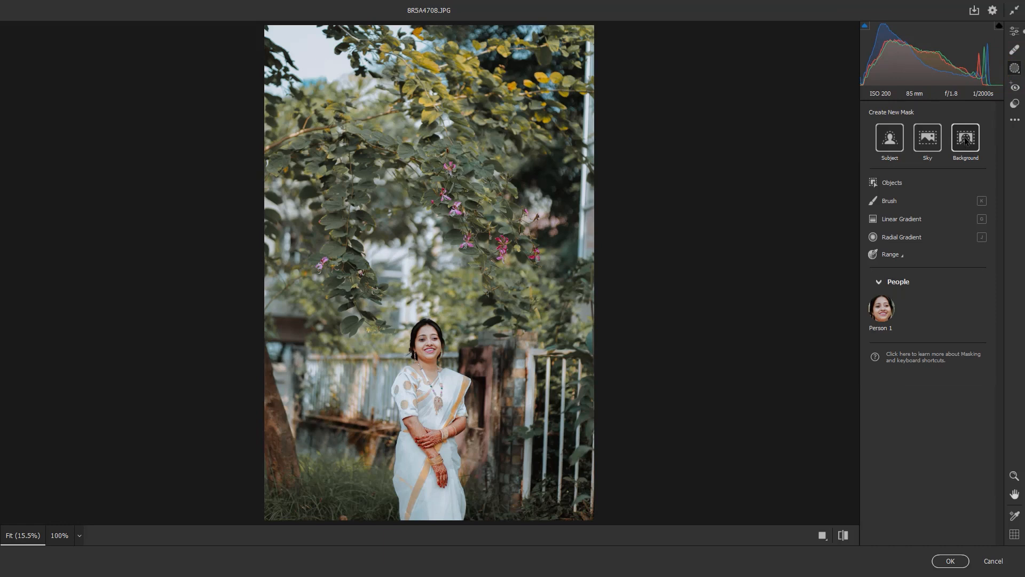
left_click(966, 140)
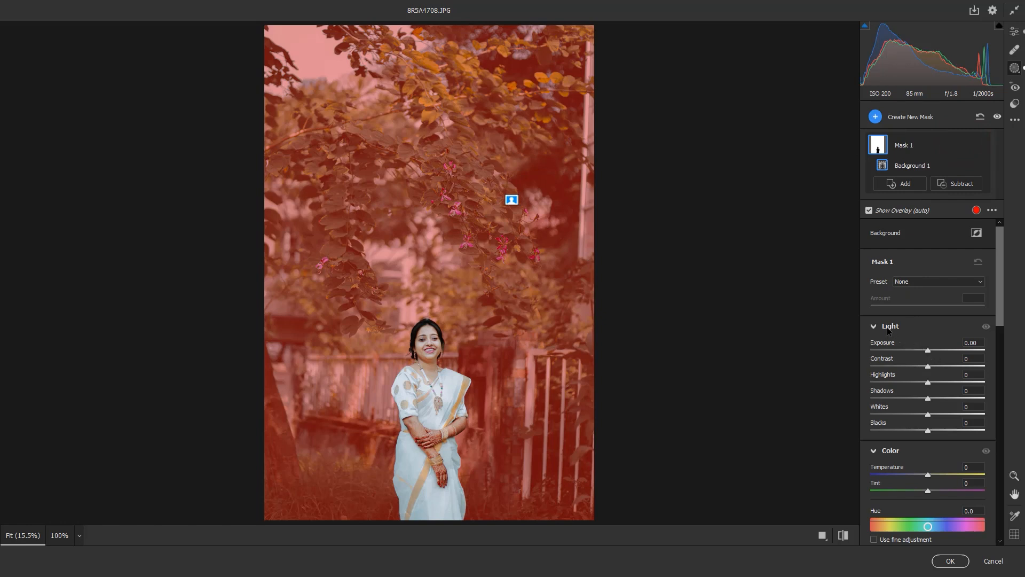
left_click_drag(925, 352, 916, 353)
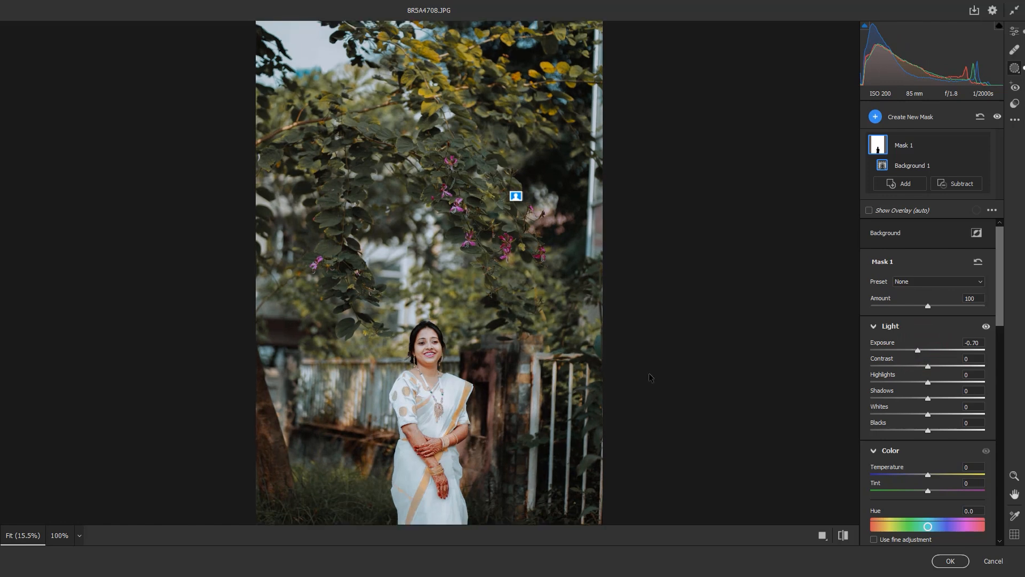
left_click_drag(931, 418, 918, 416)
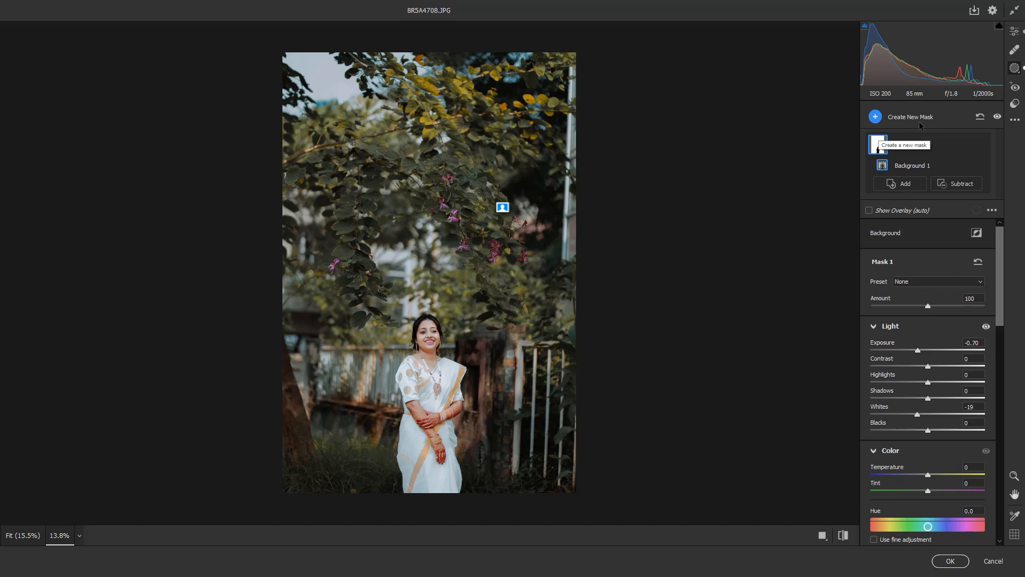
Add a tall radial gradient mask around the woman and invert it to affect the outer area of the photo.
left_click(874, 118)
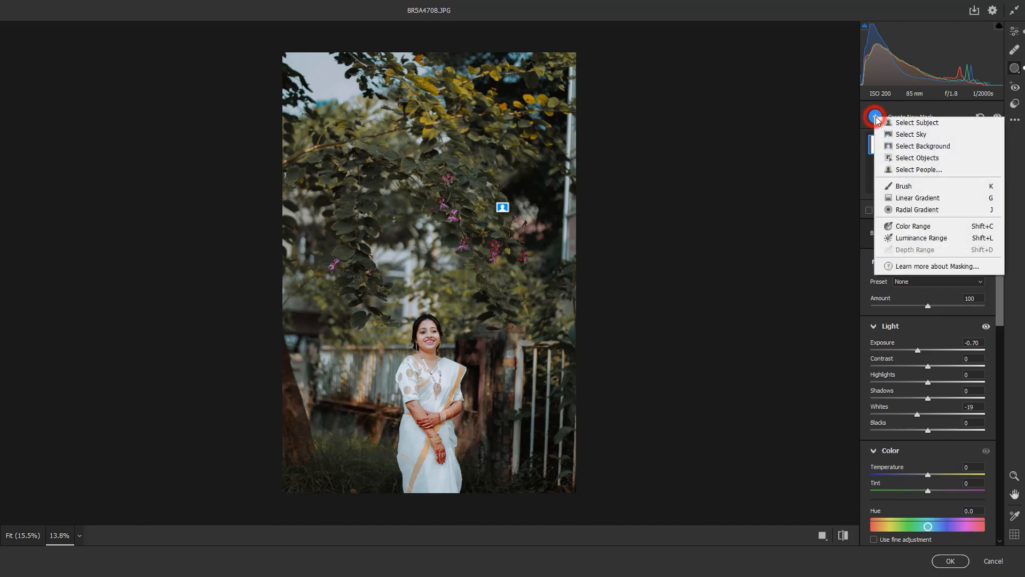
left_click(920, 213)
left_click_drag(403, 207, 582, 500)
left_click_drag(401, 205, 426, 304)
left_click_drag(606, 303, 589, 298)
left_click_drag(507, 318, 508, 304)
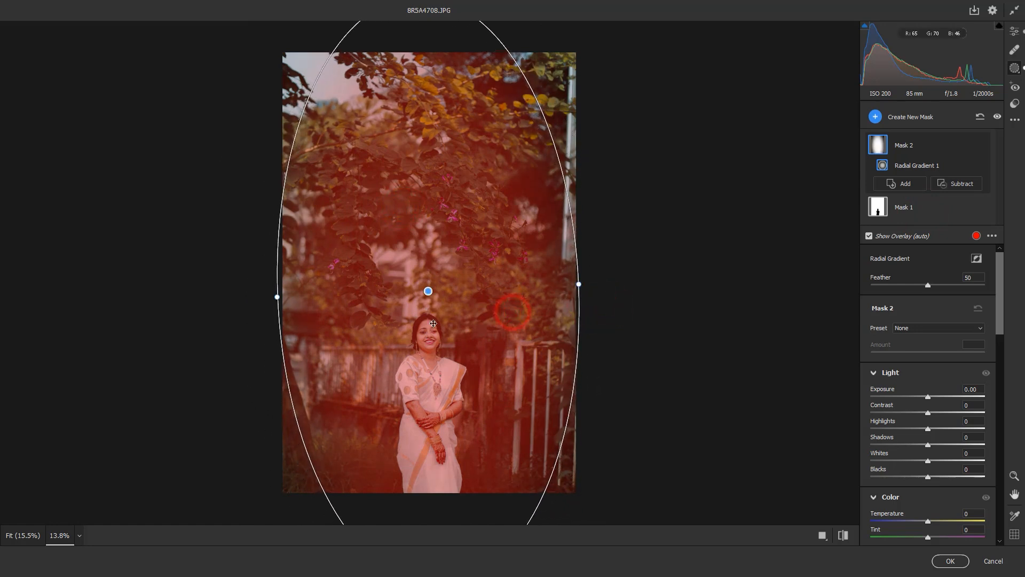
left_click(977, 259)
left_click_drag(426, 302, 445, 274)
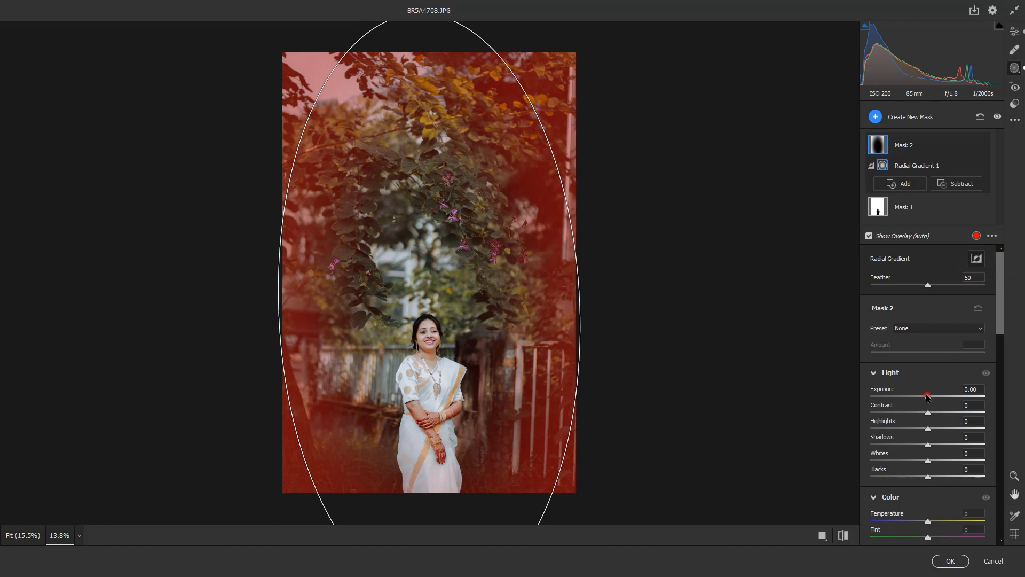
Keep the radial mask's Exposure at 0.00, set its Whites to -37, and move the ellipse down to centre on the woman.
left_click_drag(927, 396, 923, 398)
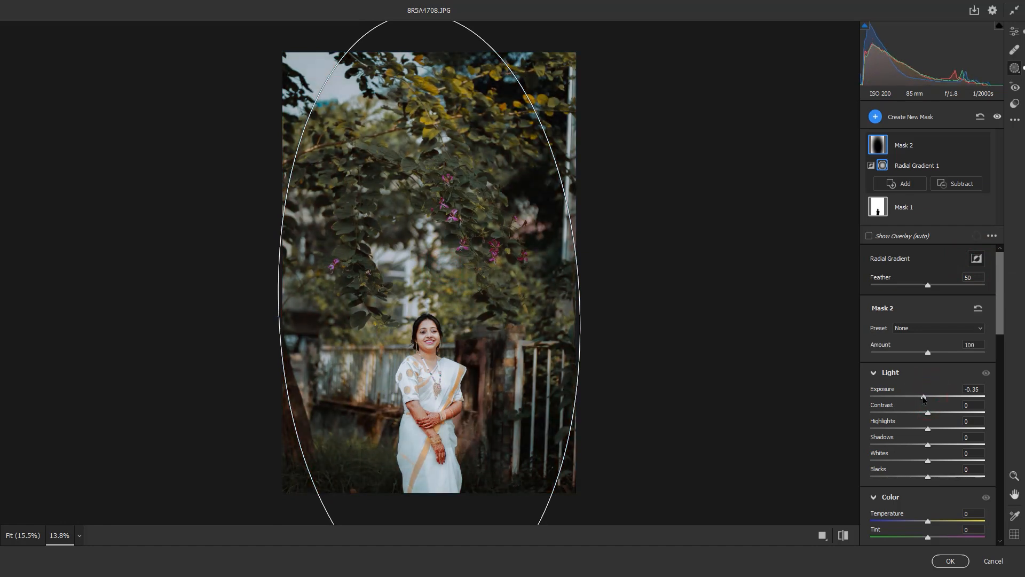
double_click(924, 398)
left_click(926, 459)
left_click_drag(926, 460, 906, 460)
left_click_drag(413, 274, 419, 354)
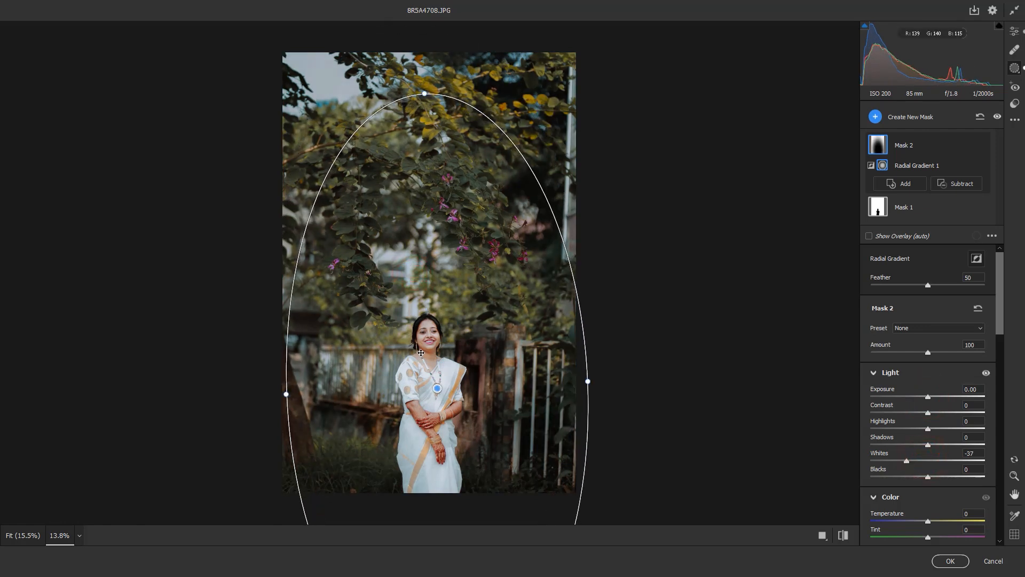
Compare the graded photo with its original in the before/after views, and apply the Camera Raw edits to Layer 1.
left_click(1014, 32)
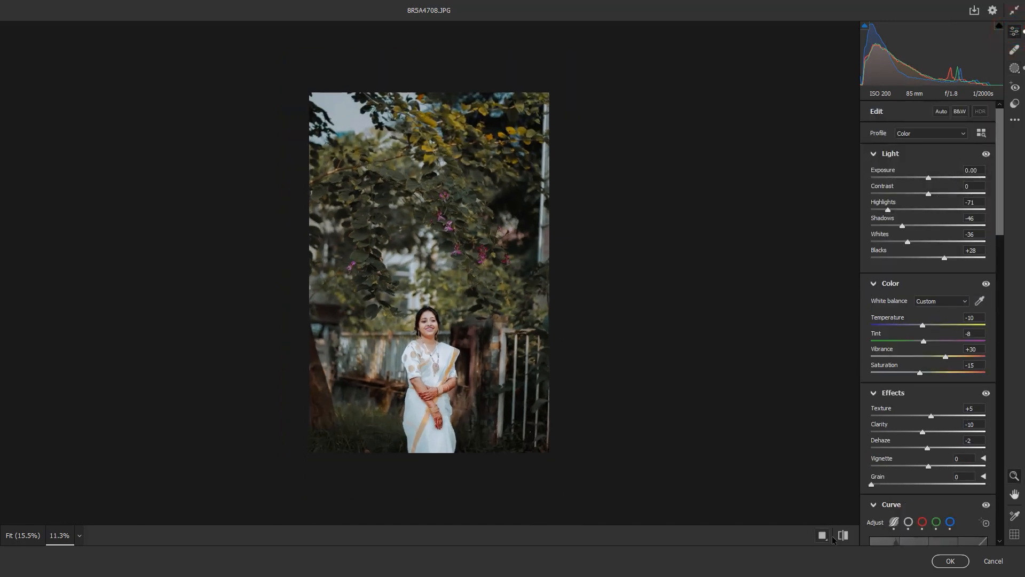
left_click(843, 536)
left_click(842, 535)
left_click(842, 535)
left_click(843, 535)
left_click(425, 397)
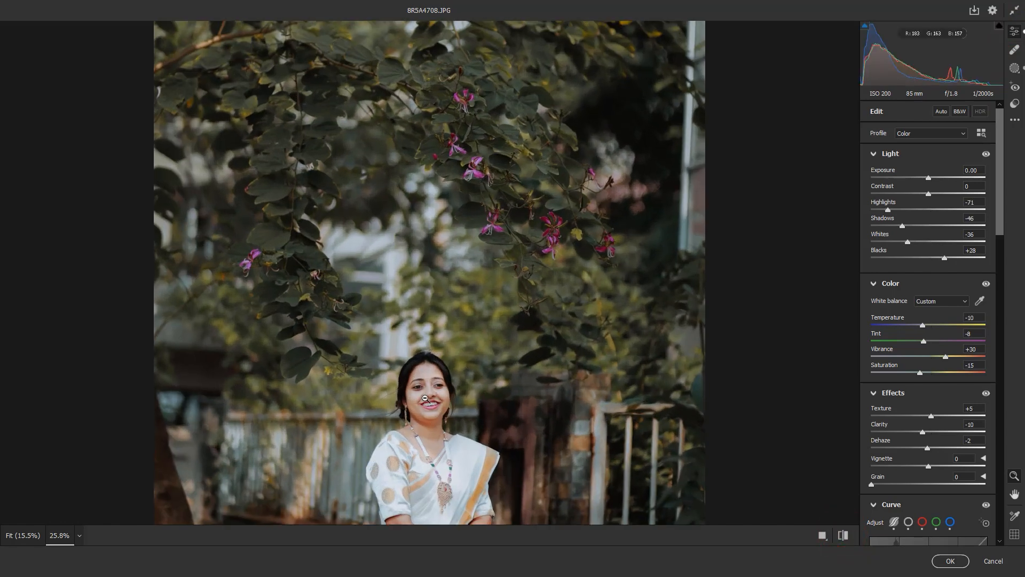
left_click(468, 264, "alt")
left_click(950, 561)
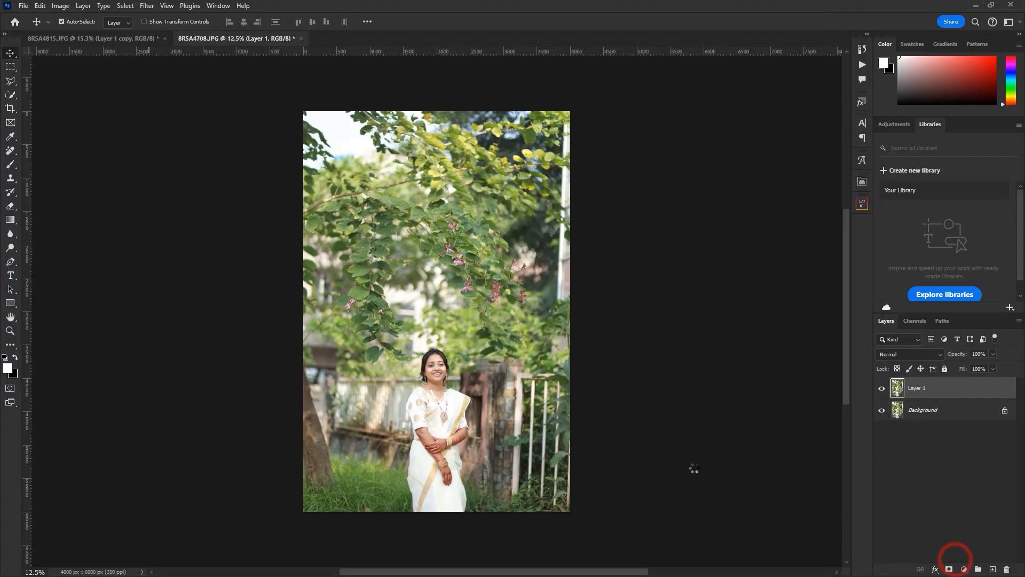
Set the fill of Layer 1 to 97% and check the grade on the whole photo.
scroll(477, 281, "down", 2)
scroll(476, 281, "up", 3)
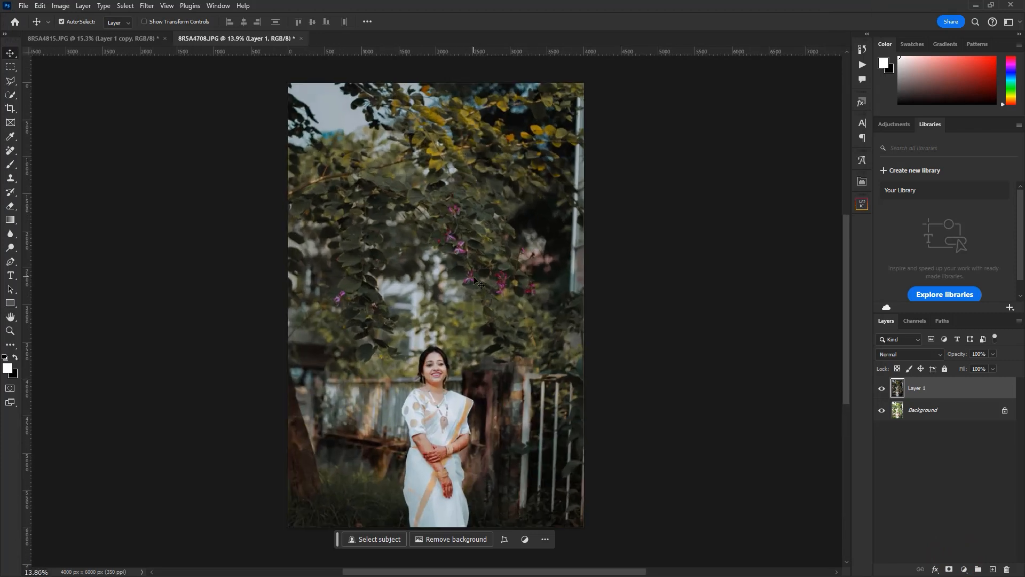
left_click_drag(959, 358, 960, 370)
scroll(416, 261, "down", 2)
scroll(416, 261, "up", 3)
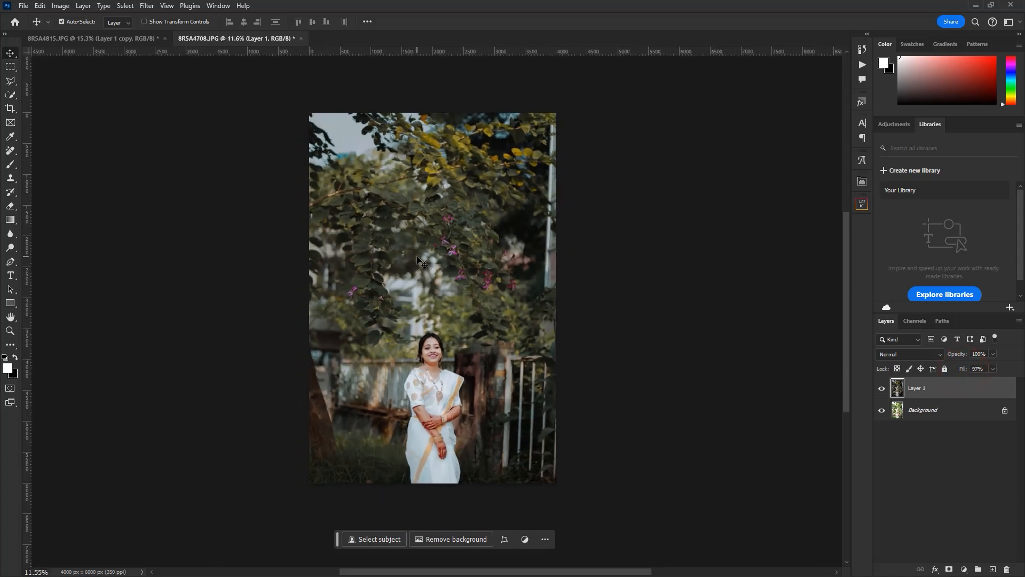
scroll(374, 230, "down", 1)
scroll(334, 200, "up", 1)
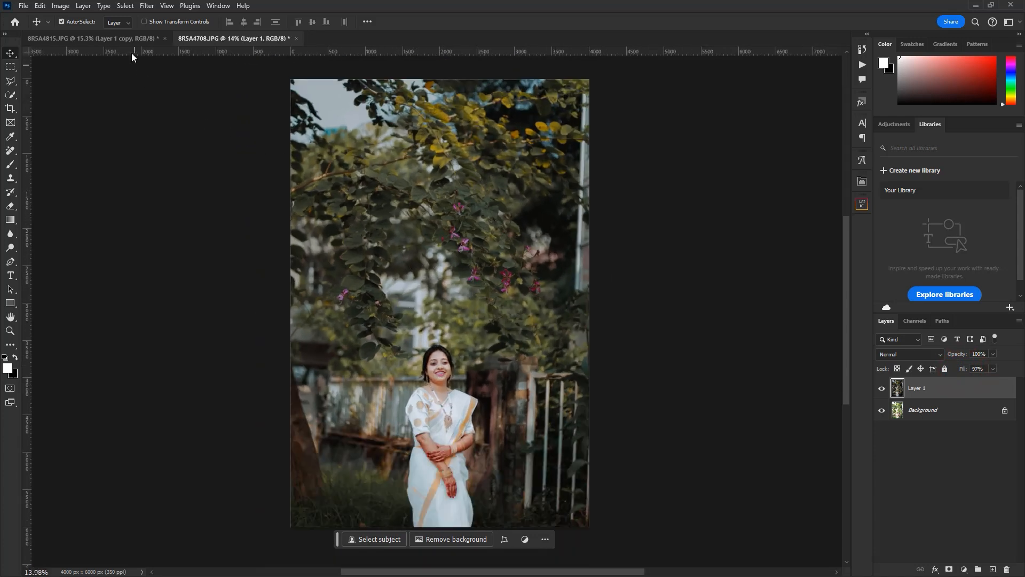
Review the graded portraits across the open documents, including 8R5A4710.psd, 8R5A4721.psd and 8R5A4751.psd, and return to 8R5A4815.JPG.
left_click(126, 38)
left_click(230, 38)
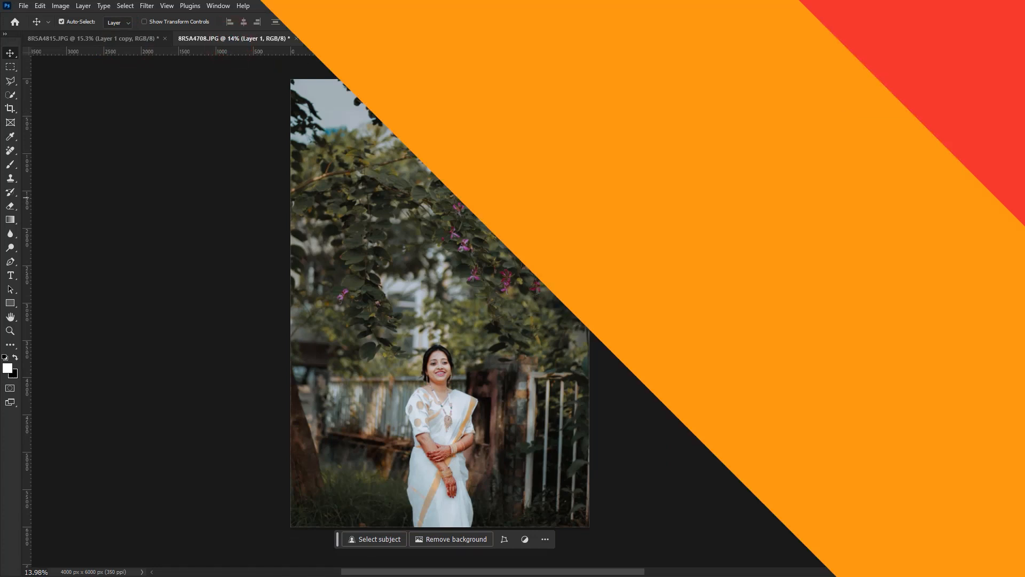
left_click(373, 38)
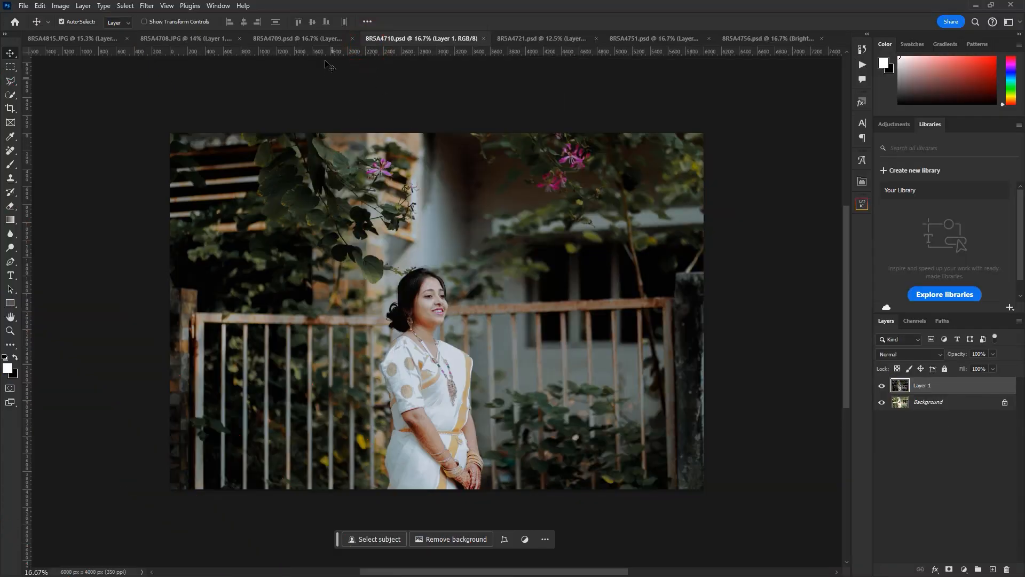
left_click(310, 38)
left_click(511, 37)
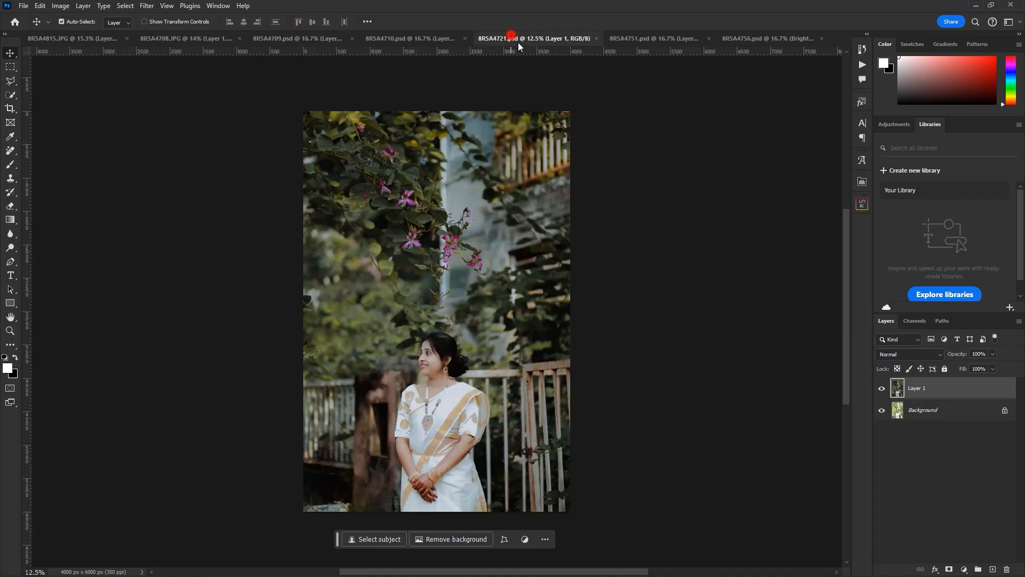
left_click(667, 38)
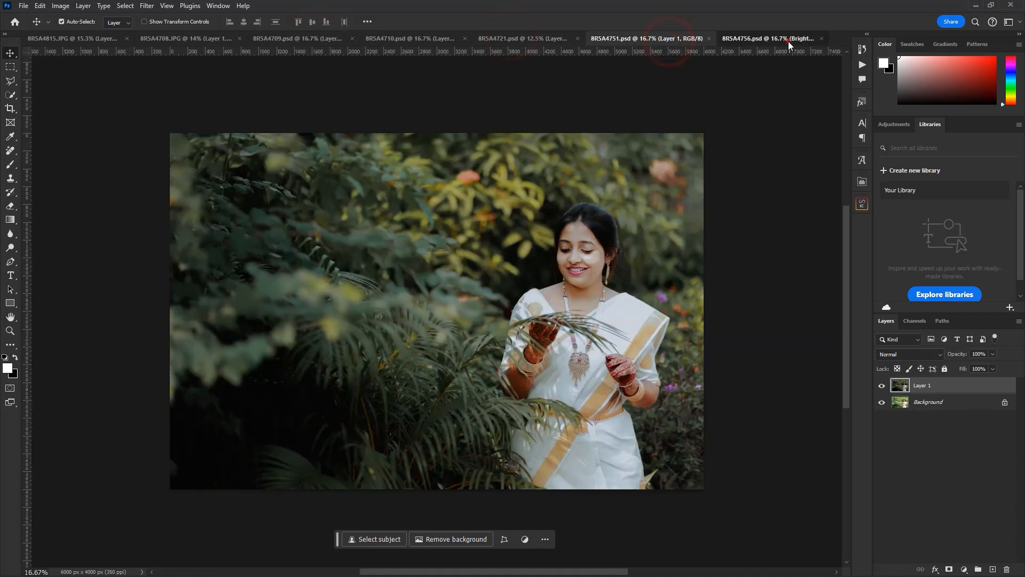
left_click(788, 41)
left_click(88, 39)
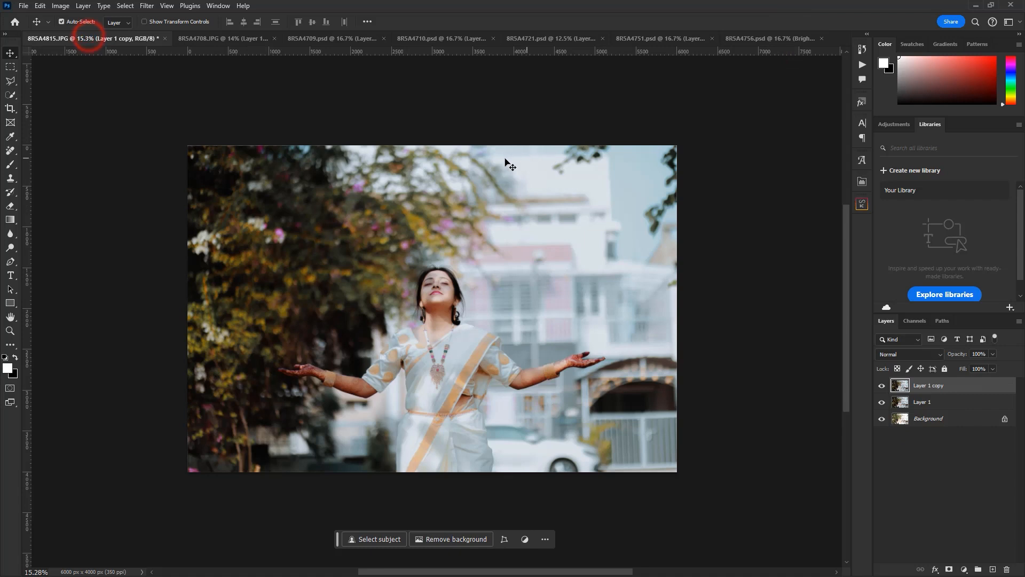